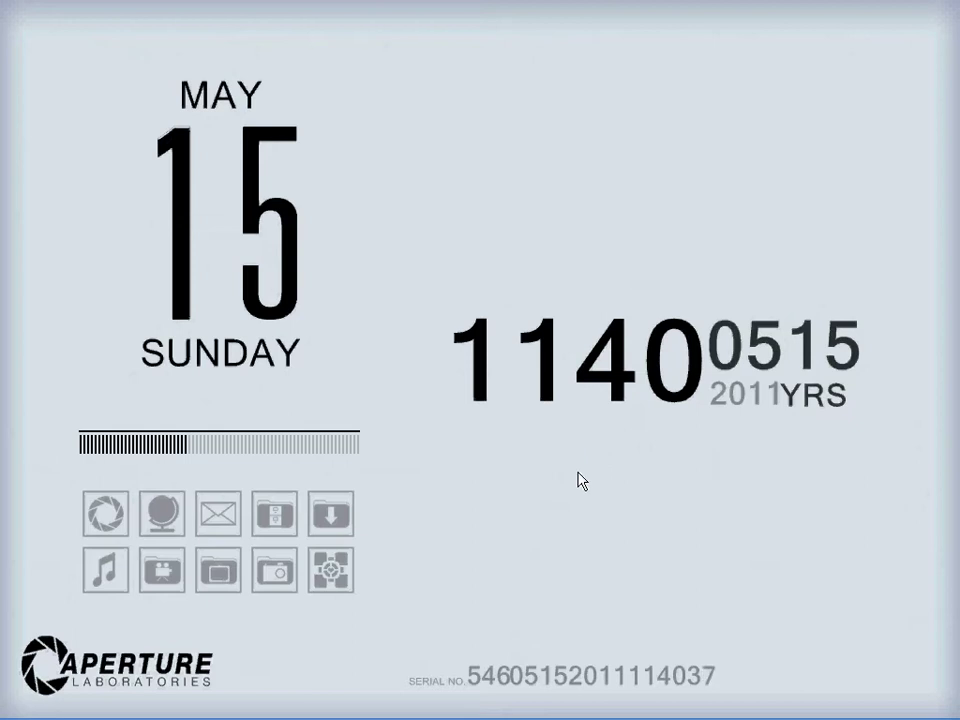
- Open Steam and view the Section 8: Prejudice page in the game library, then minimize the window
left_click(322, 566)
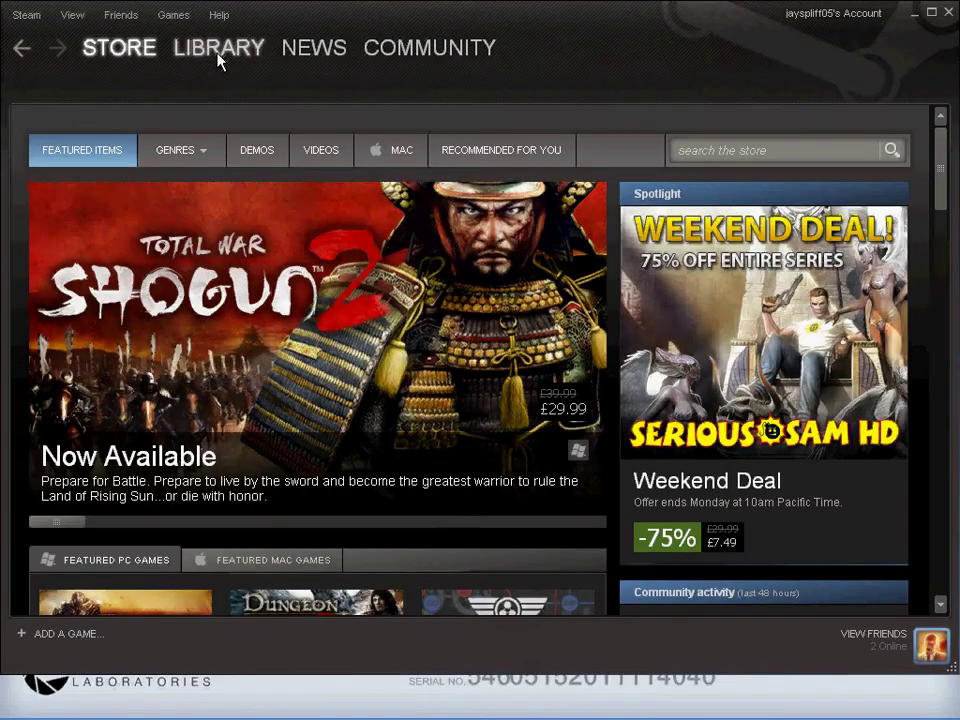
left_click(218, 50)
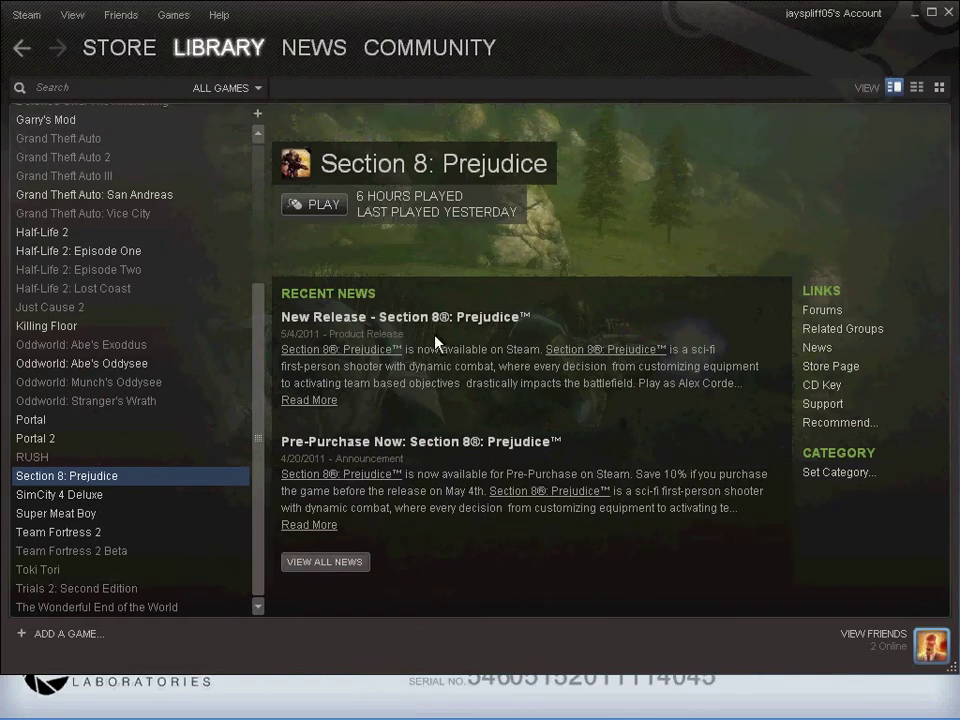
left_click(914, 14)
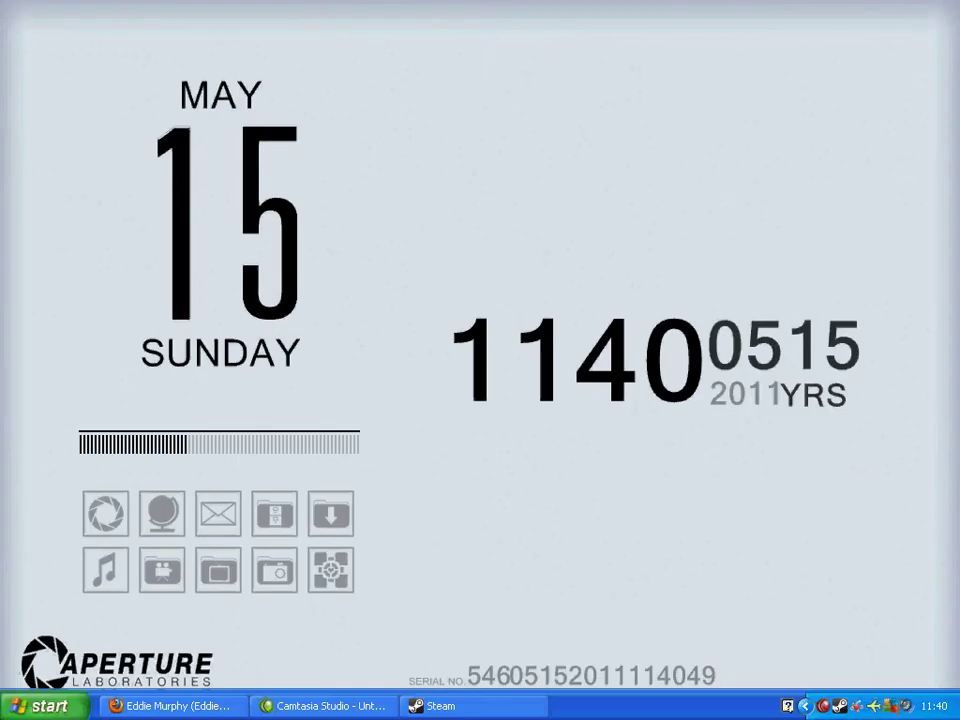
- Locate the Games for Windows Marketplace entry among the installed programs and close the program list
key("super")
mouse_move(75, 650)
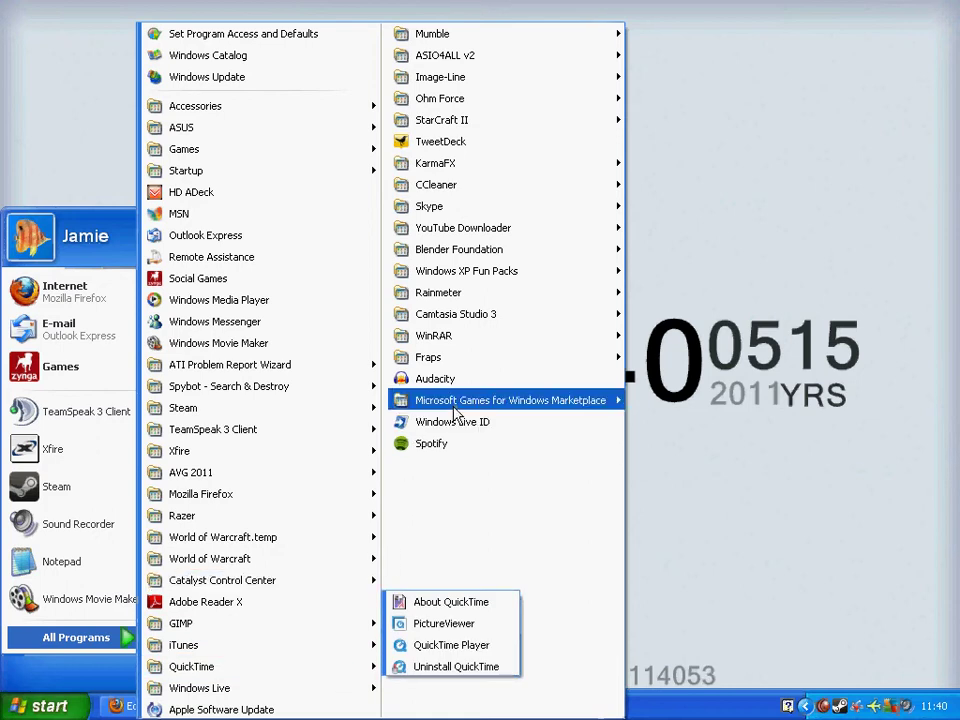
mouse_move(463, 407)
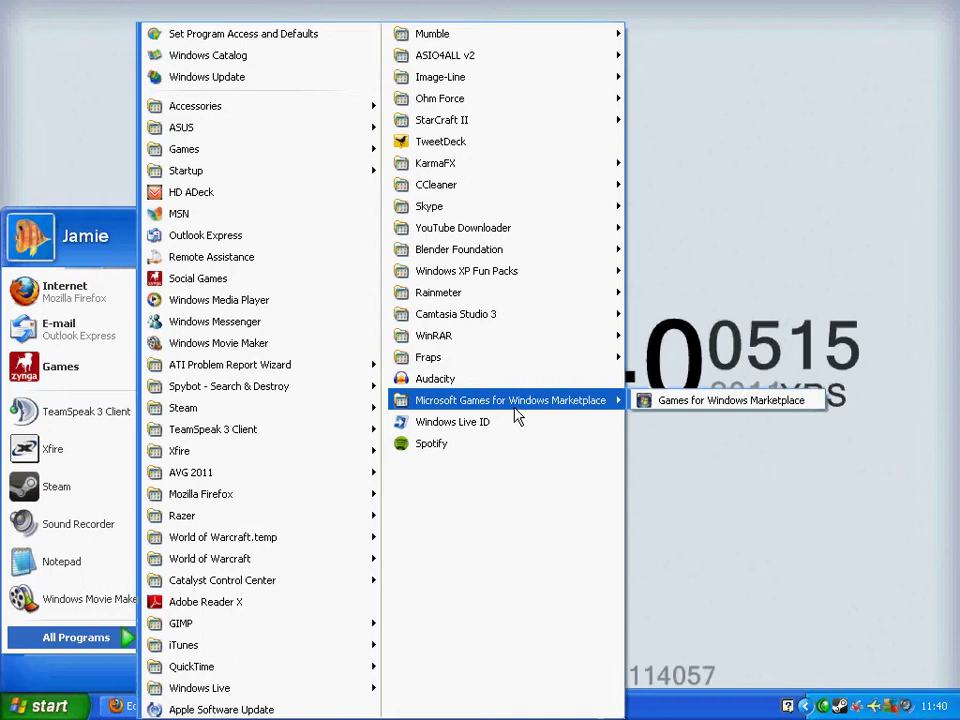
left_click(45, 712)
left_click(45, 712)
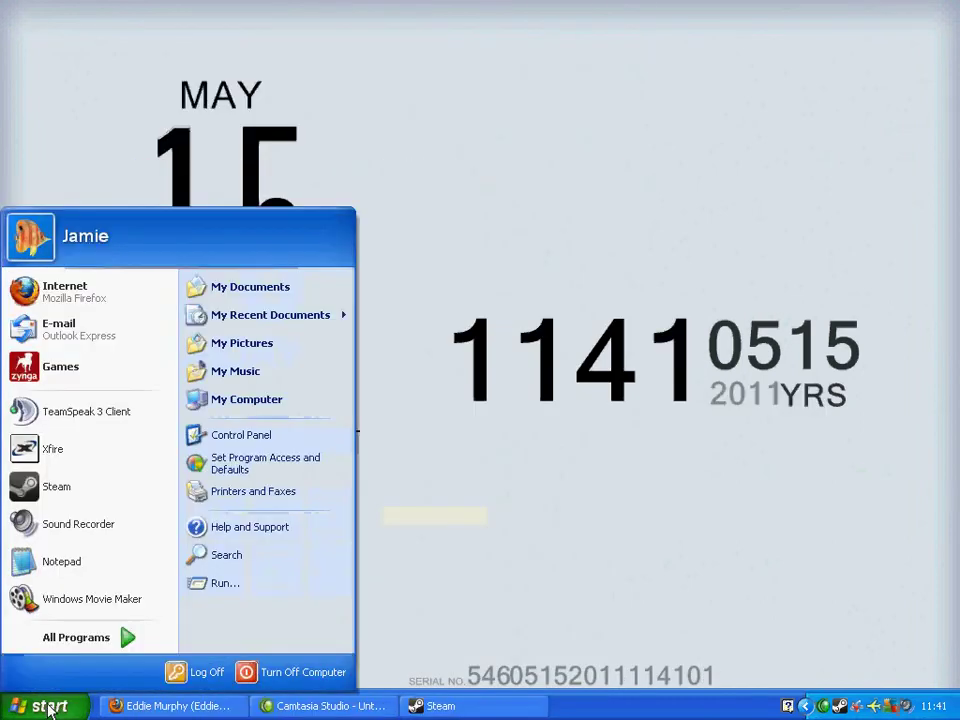
left_click(45, 712)
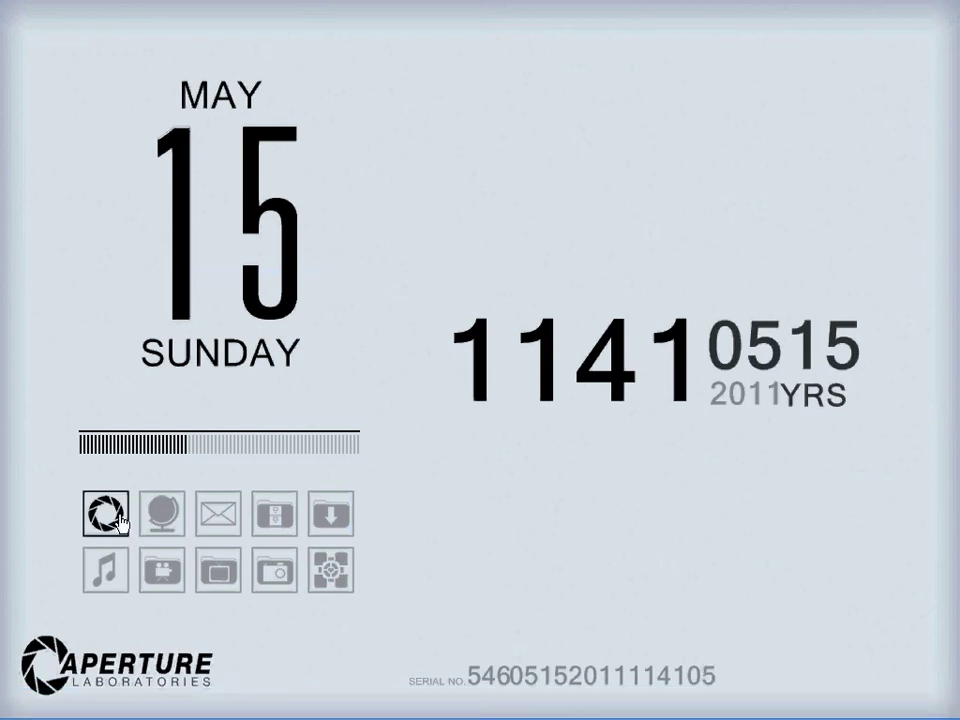
- Browse from My Computer to the C:\Program Files\Steam folder
left_click(118, 519)
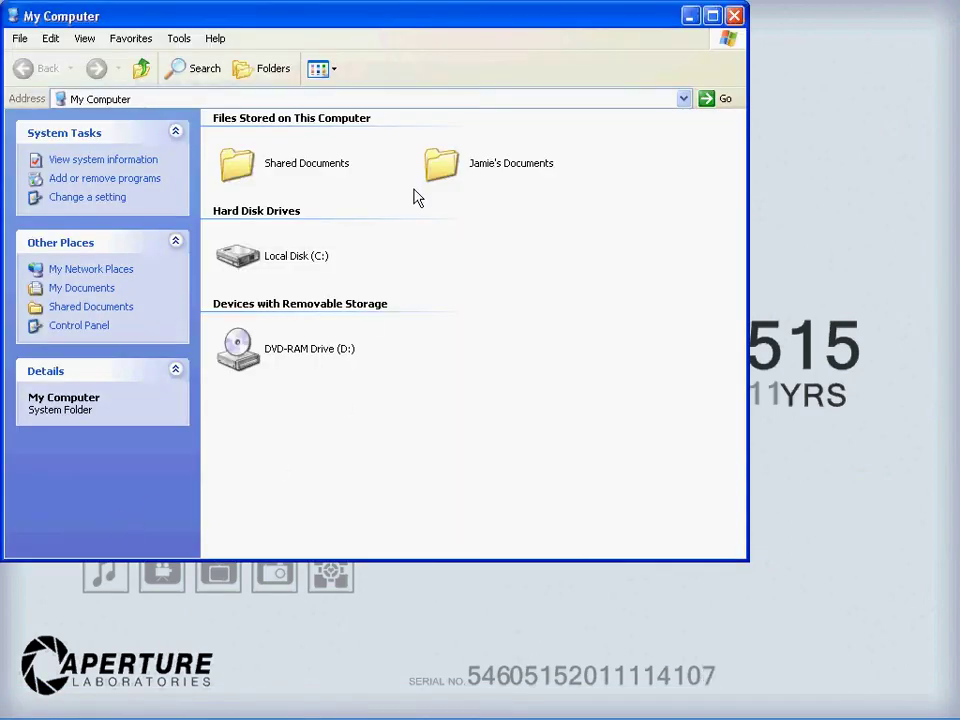
double_click(292, 262)
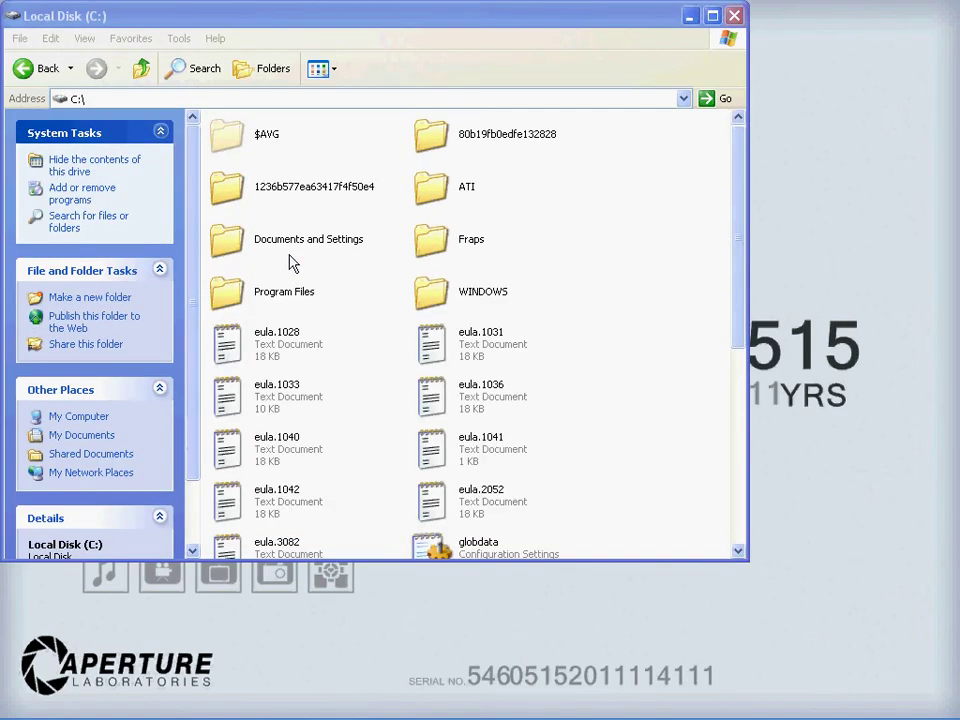
double_click(300, 293)
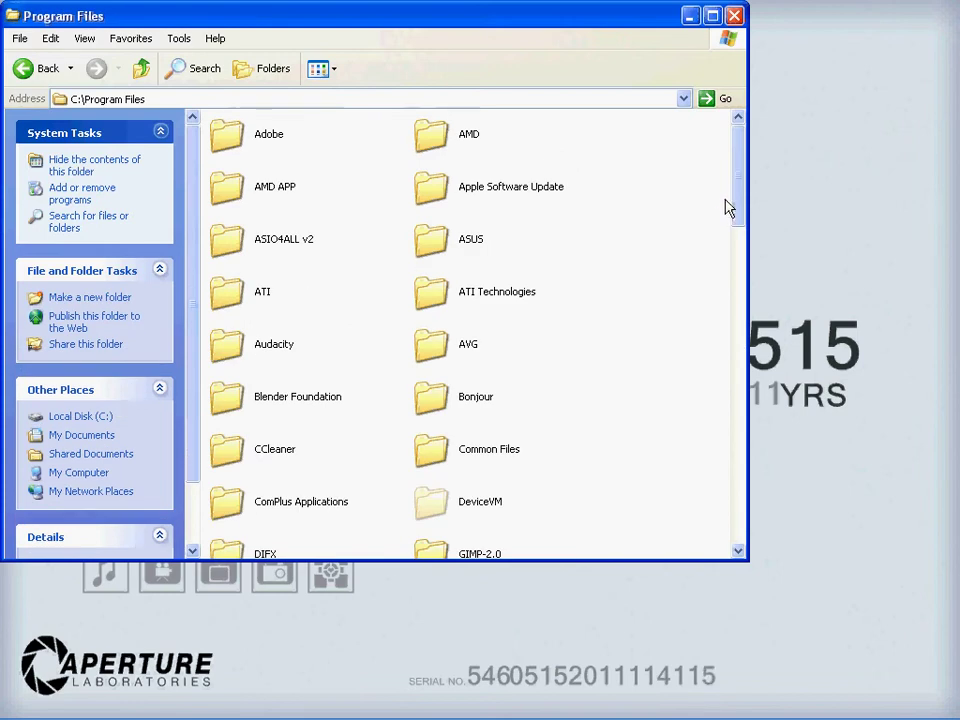
left_click_drag(737, 208, 688, 421)
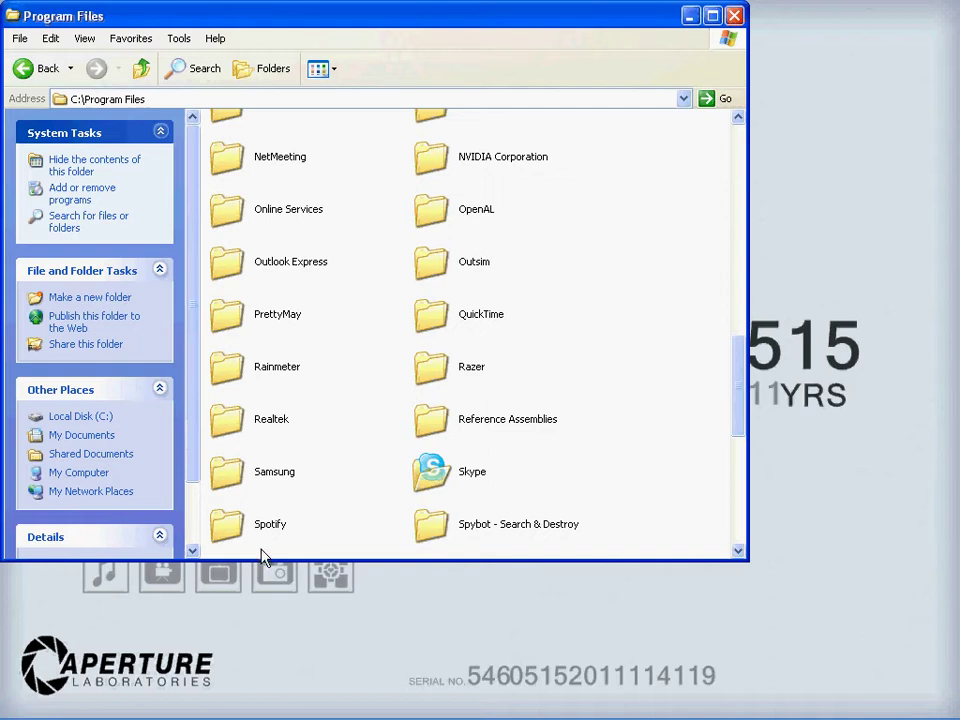
scroll(336, 527, "down", 2)
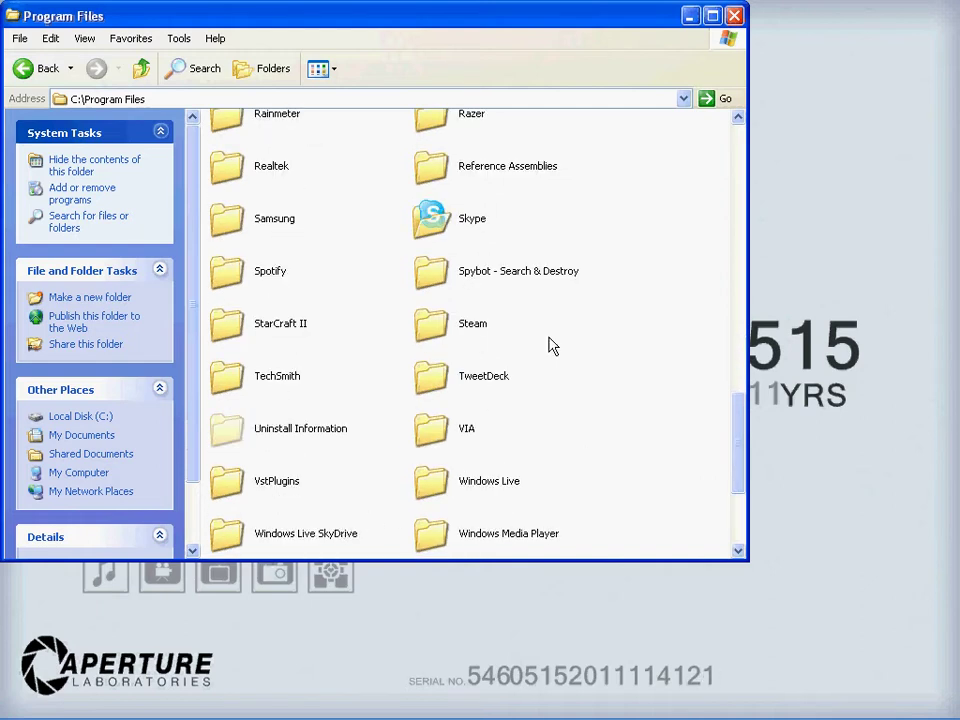
left_click(470, 335)
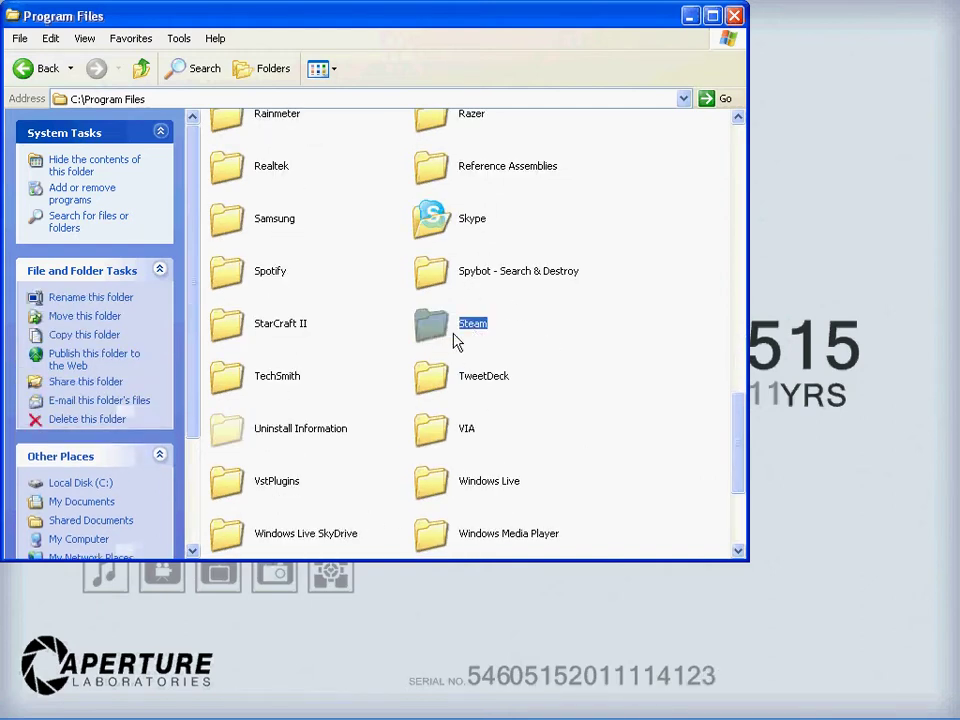
double_click(434, 335)
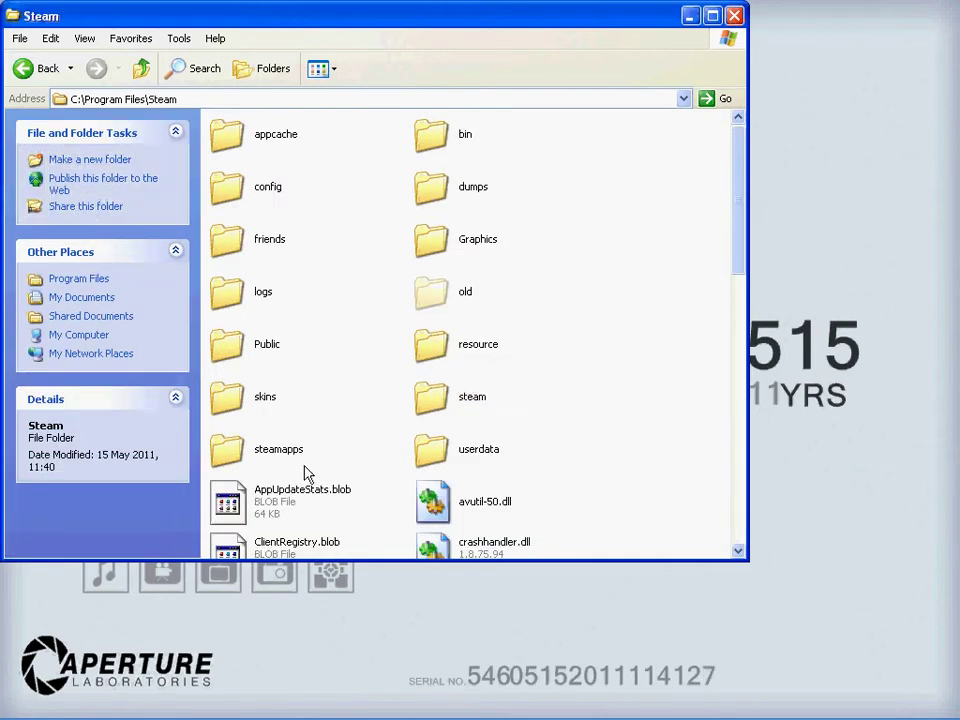
- Look through the account, sourcemods and common subfolders of steamapps, and return to the Steam folder
left_click(227, 453)
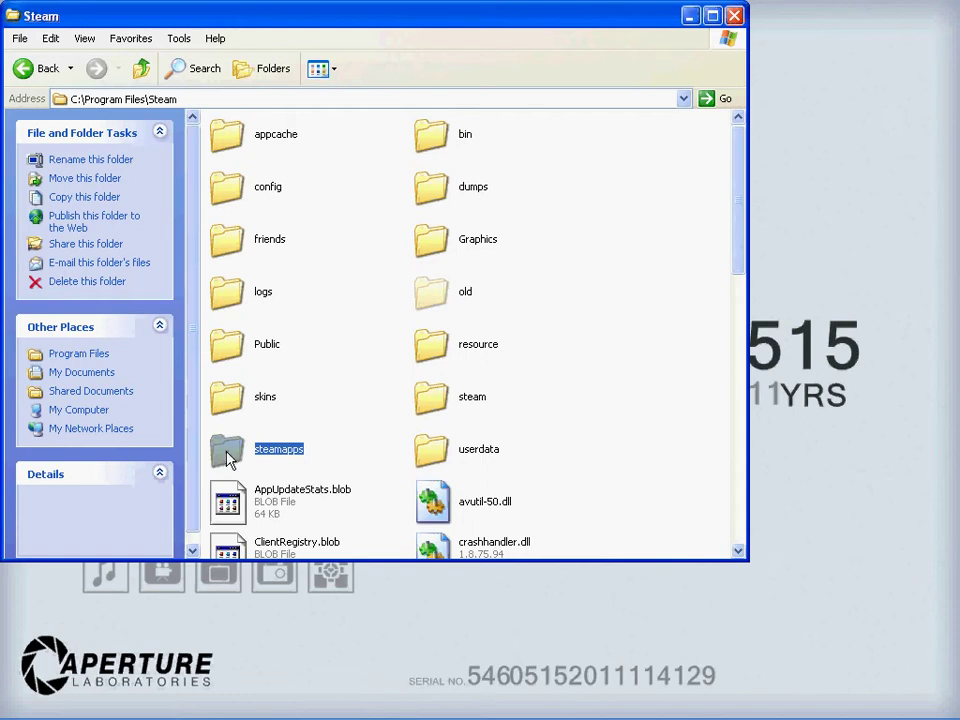
double_click(227, 453)
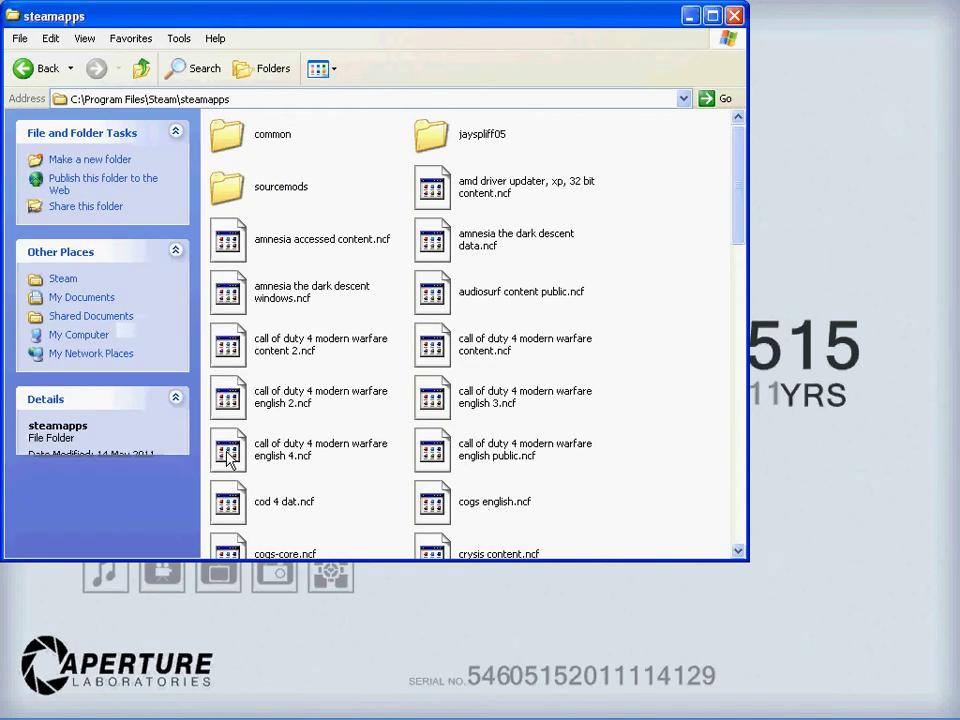
double_click(445, 148)
left_click(141, 68)
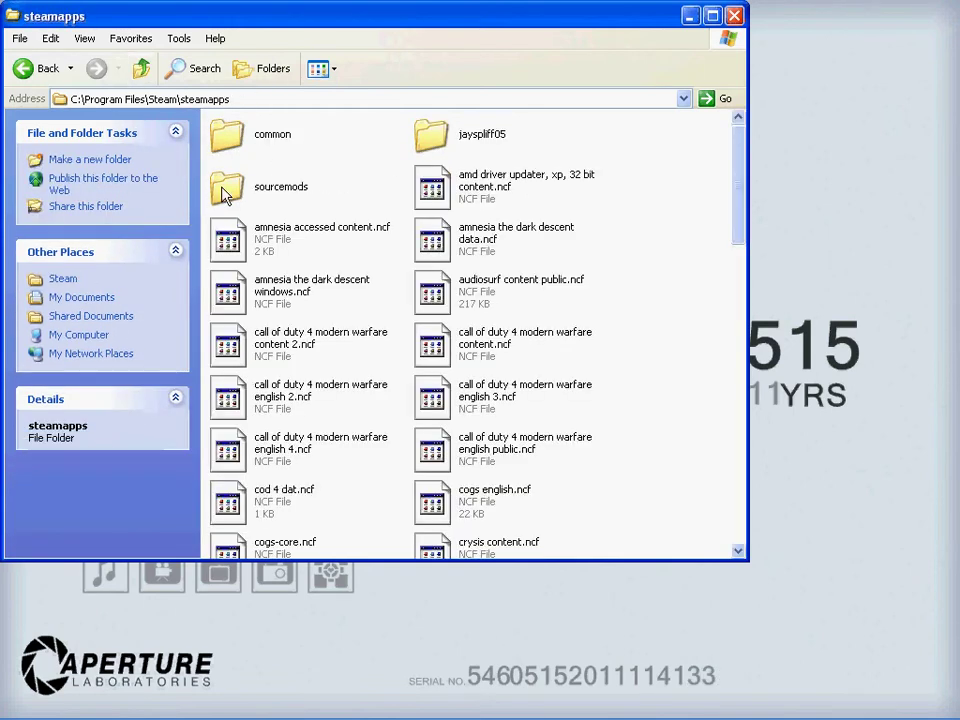
double_click(227, 190)
left_click(141, 68)
double_click(257, 130)
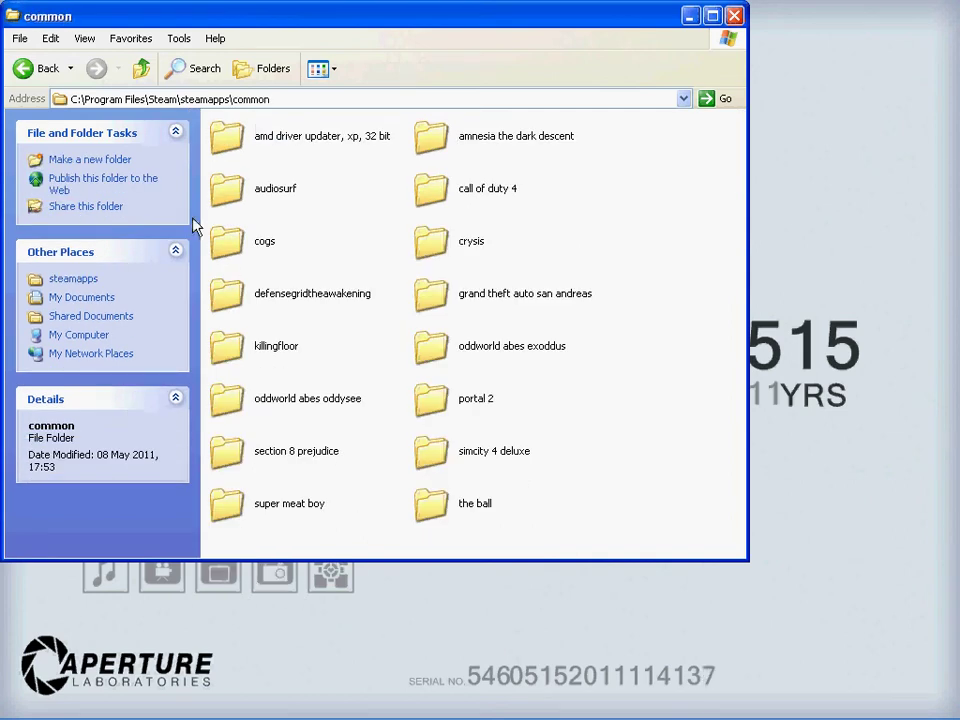
left_click(141, 68)
left_click(141, 68)
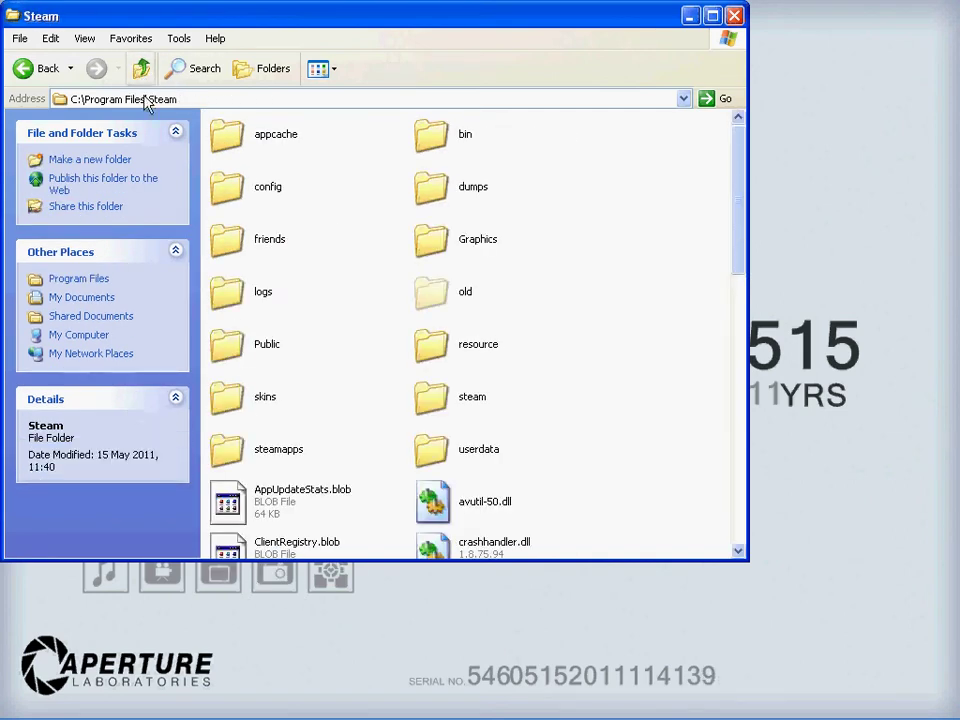
- Open the section 8 prejudice game folder inside steamapps\common
left_click(242, 440)
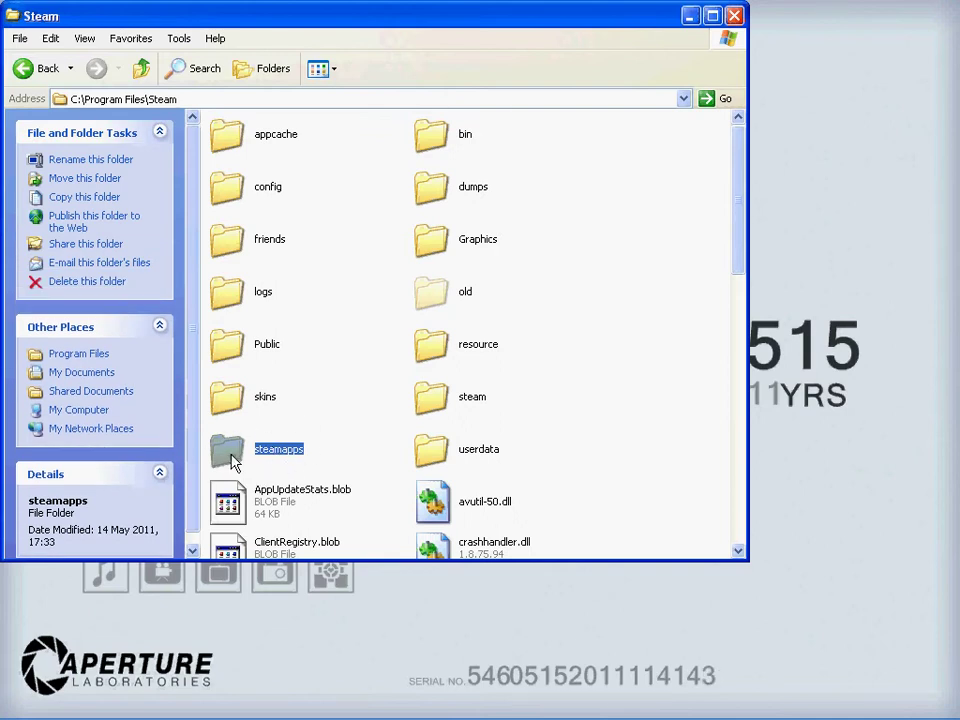
double_click(231, 460)
left_click(228, 137)
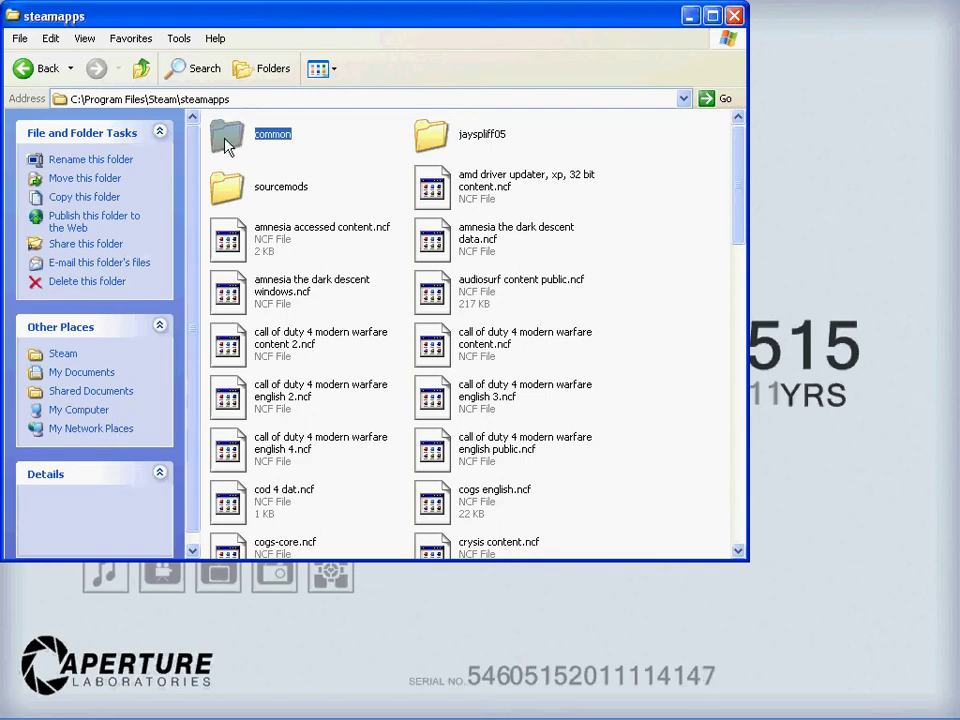
double_click(228, 143)
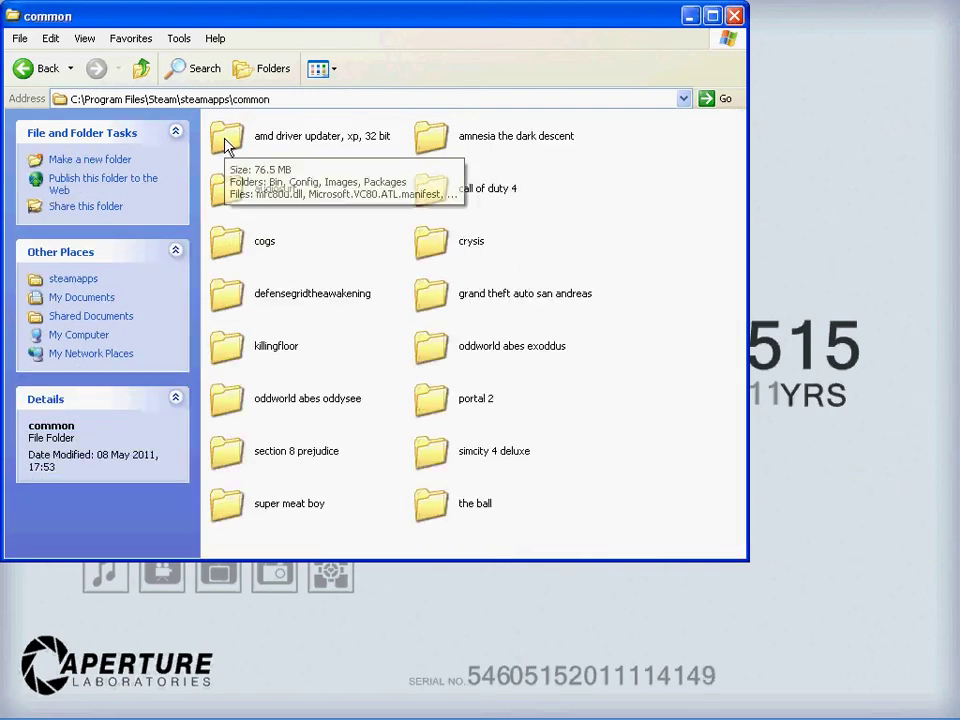
left_click(250, 455)
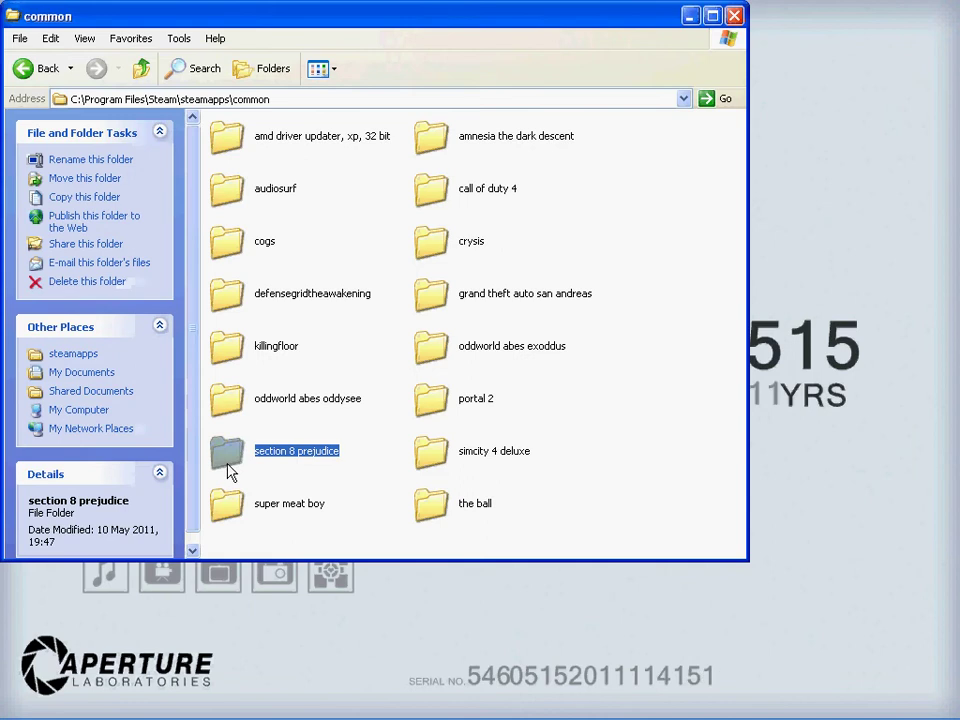
double_click(228, 455)
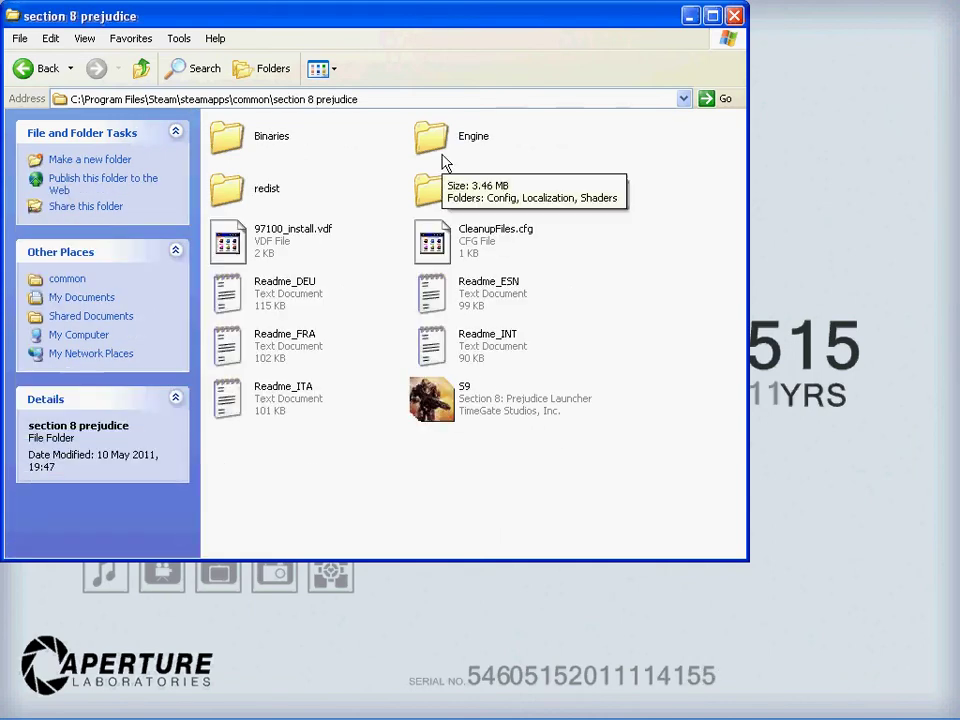
- Open the S9game folder and check the contents of its Splash, Movies and Localization subfolders
left_click(430, 190)
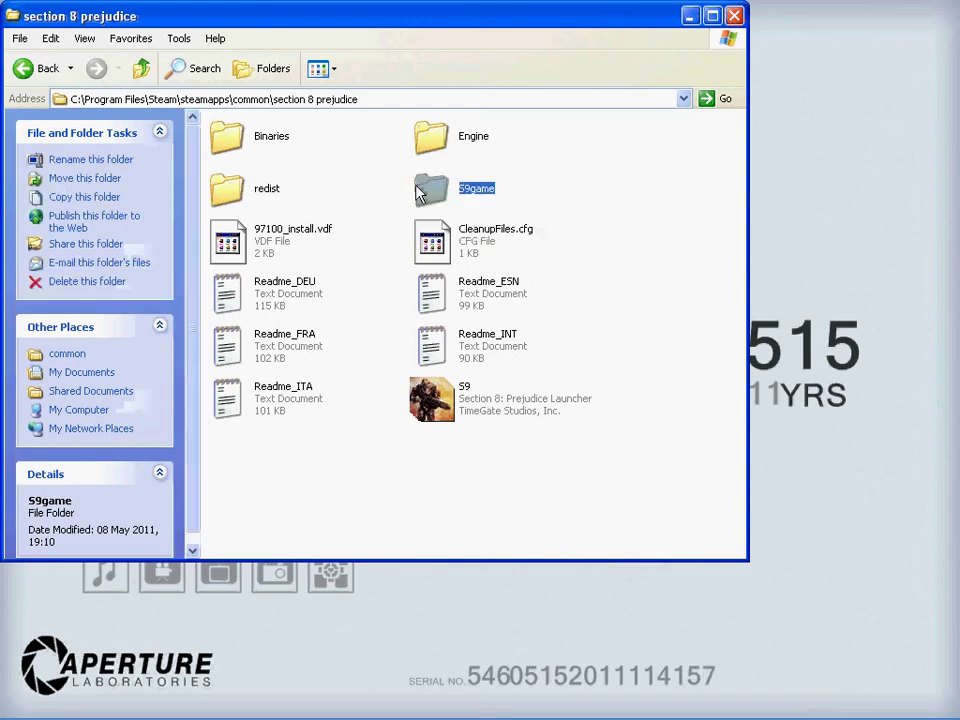
double_click(417, 193)
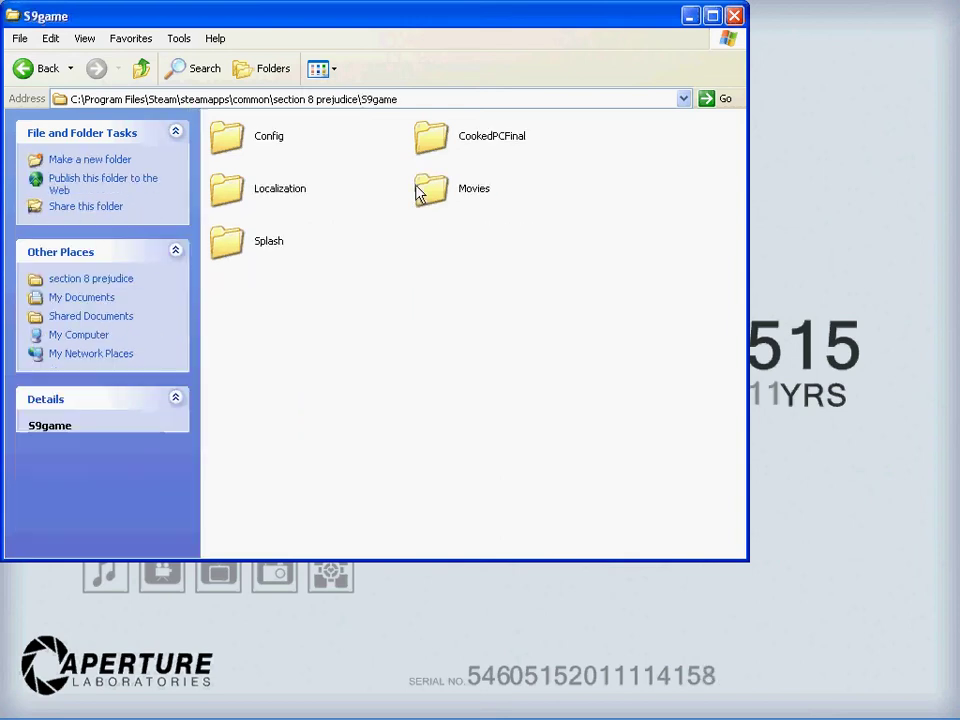
double_click(243, 254)
key("BackSpace")
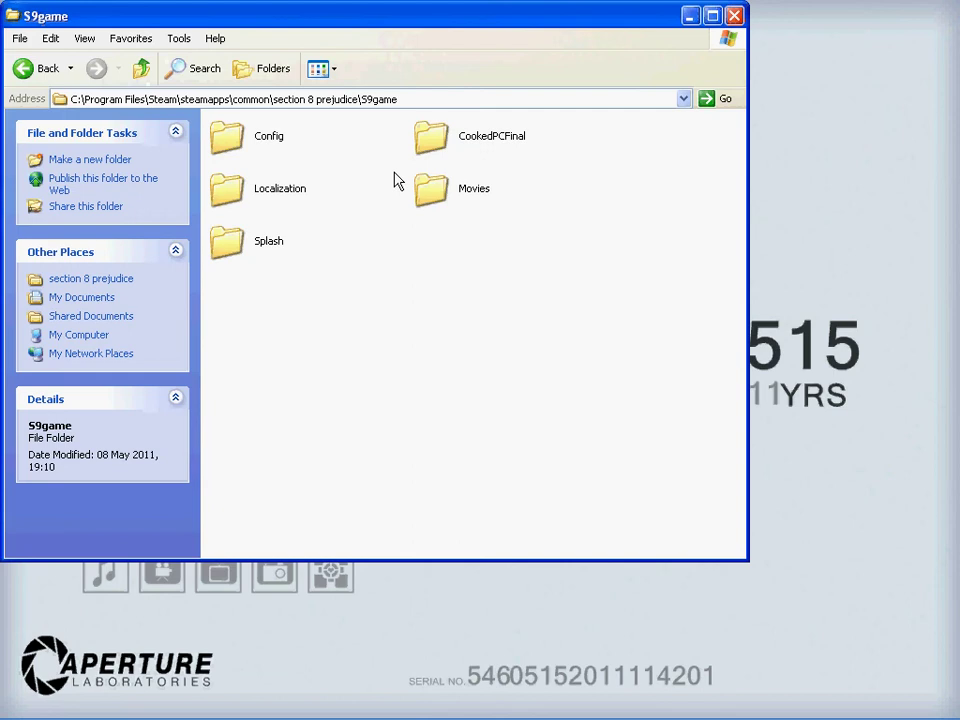
double_click(424, 190)
scroll(421, 215, "down", 5)
key("BackSpace")
double_click(236, 200)
key("BackSpace")
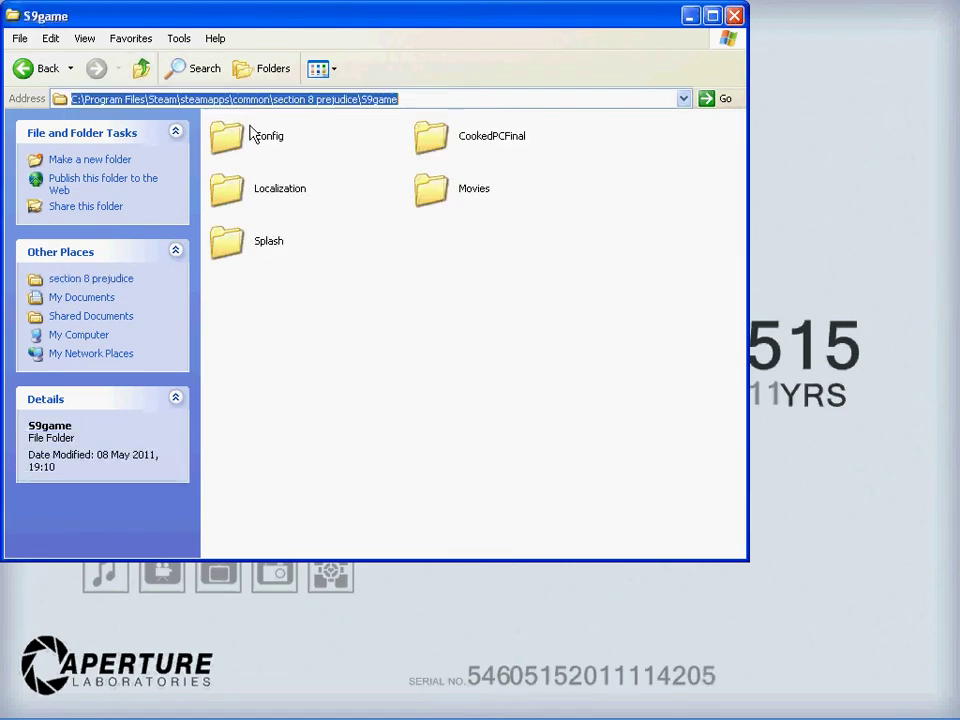
- Check the Config and CookedPCFinal subfolders of S9game, and return to the section 8 prejudice folder
double_click(246, 136)
scroll(248, 138, "down", 3)
left_click(141, 68)
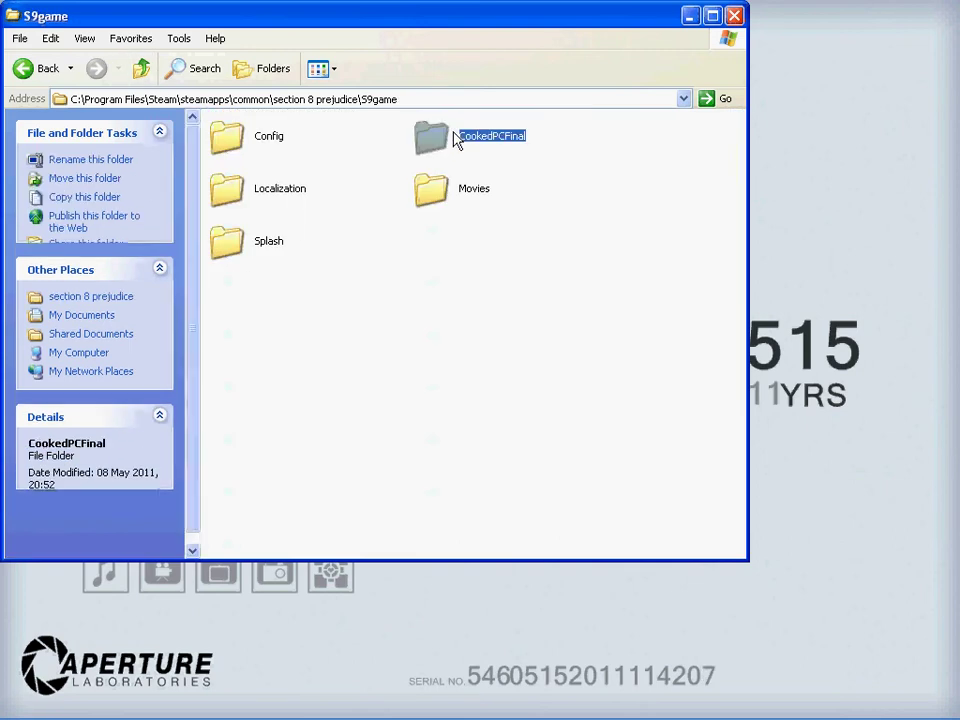
double_click(456, 137)
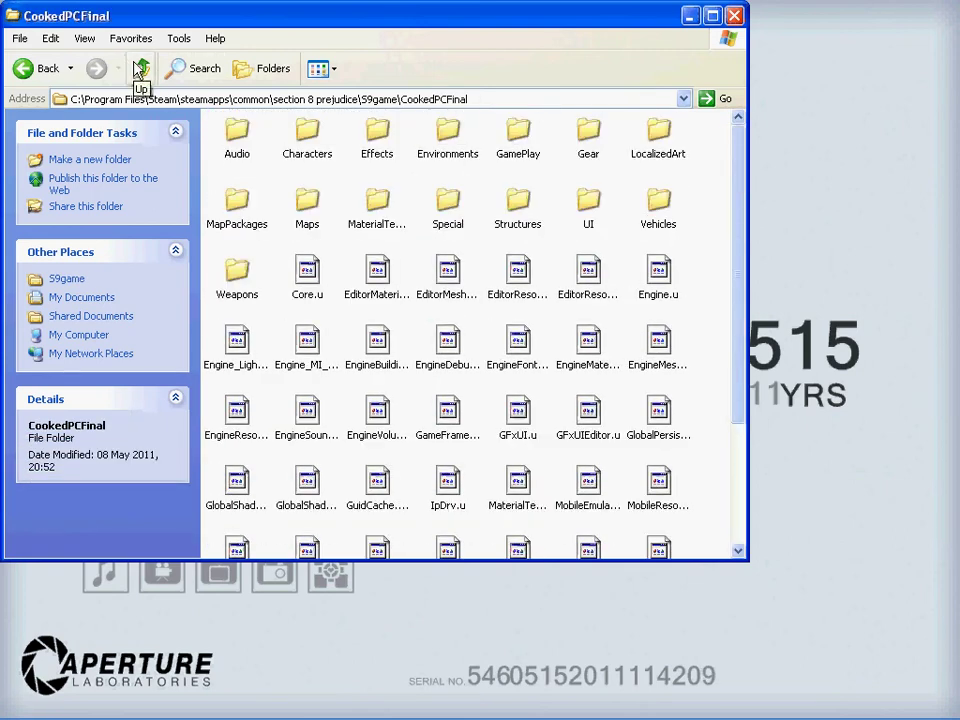
left_click(141, 68)
left_click(141, 68)
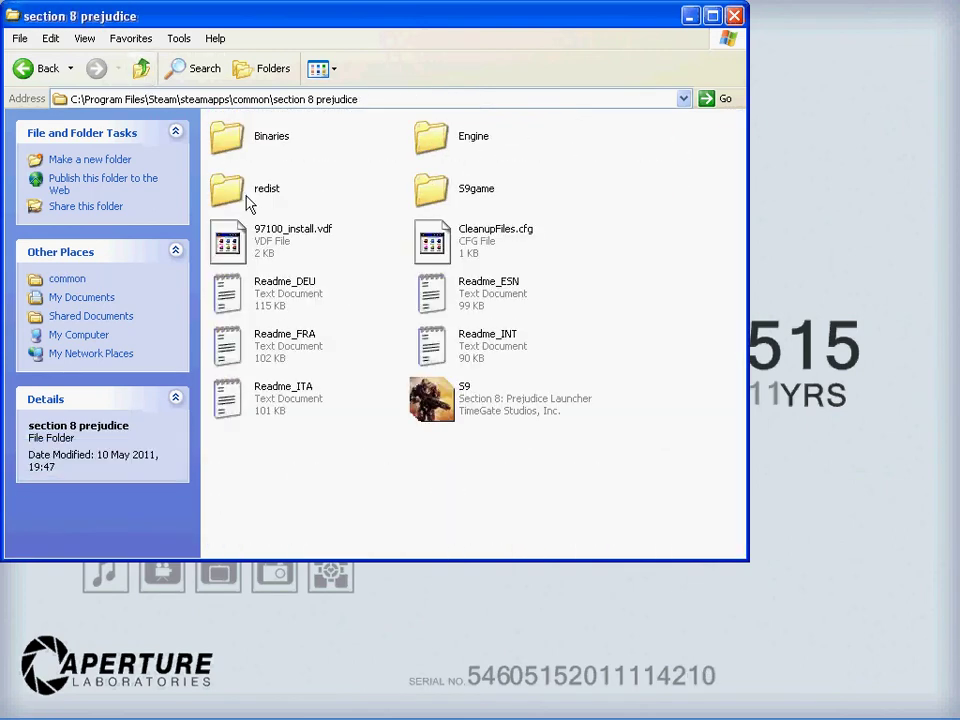
- Look through the files in Binaries\Win32 and return to the section 8 prejudice folder
double_click(226, 138)
double_click(226, 138)
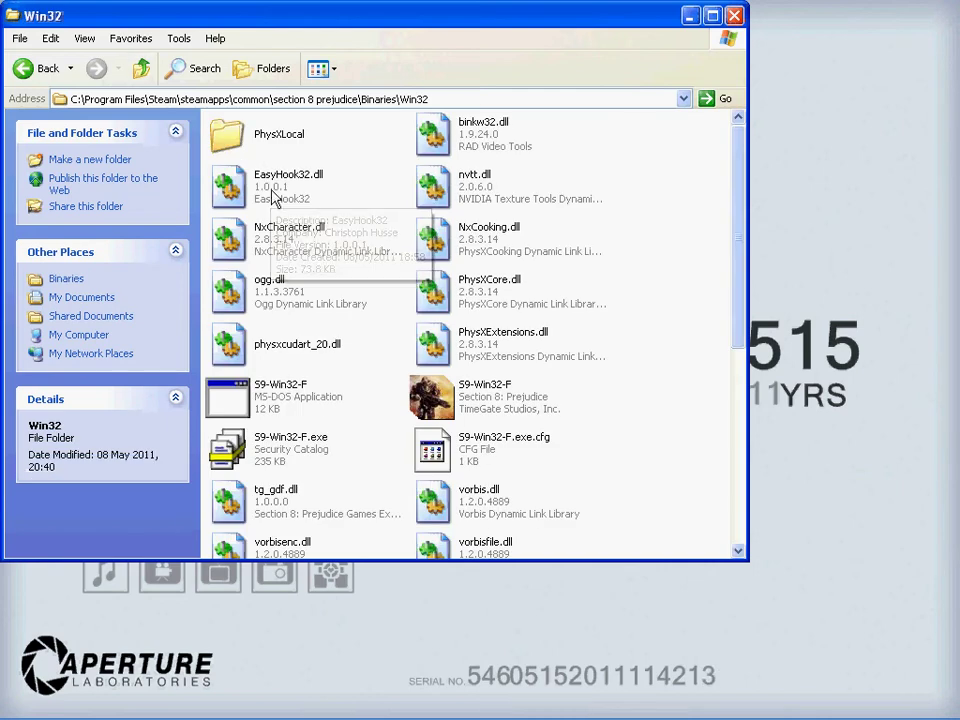
scroll(282, 212, "down", 7)
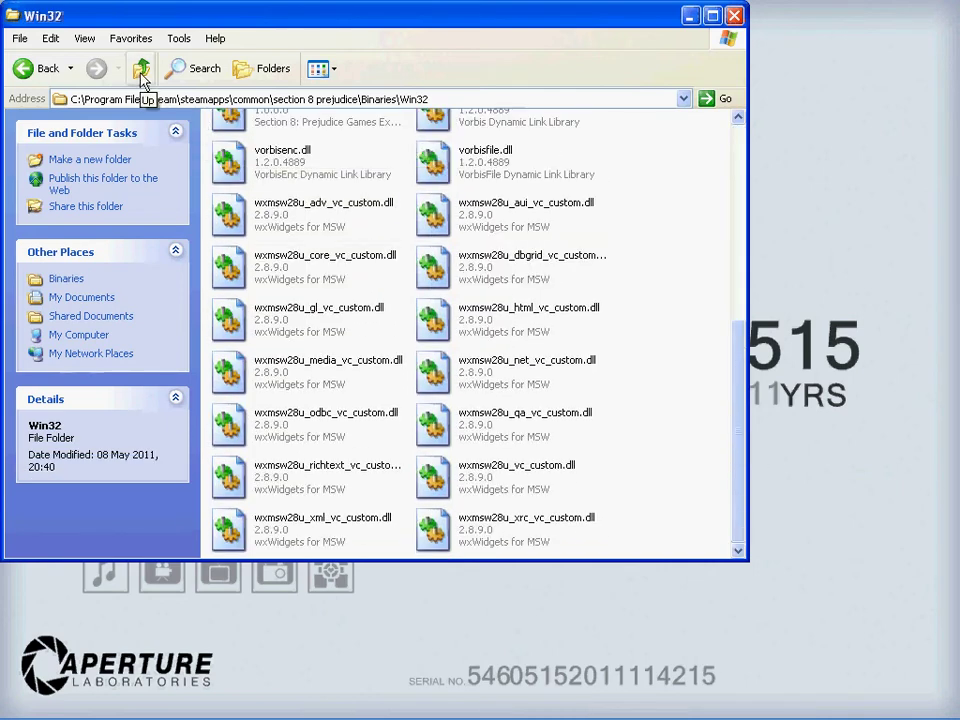
left_click(141, 68)
left_click(141, 68)
- Open the redist folder and select the gfwlivesetup application
double_click(247, 192)
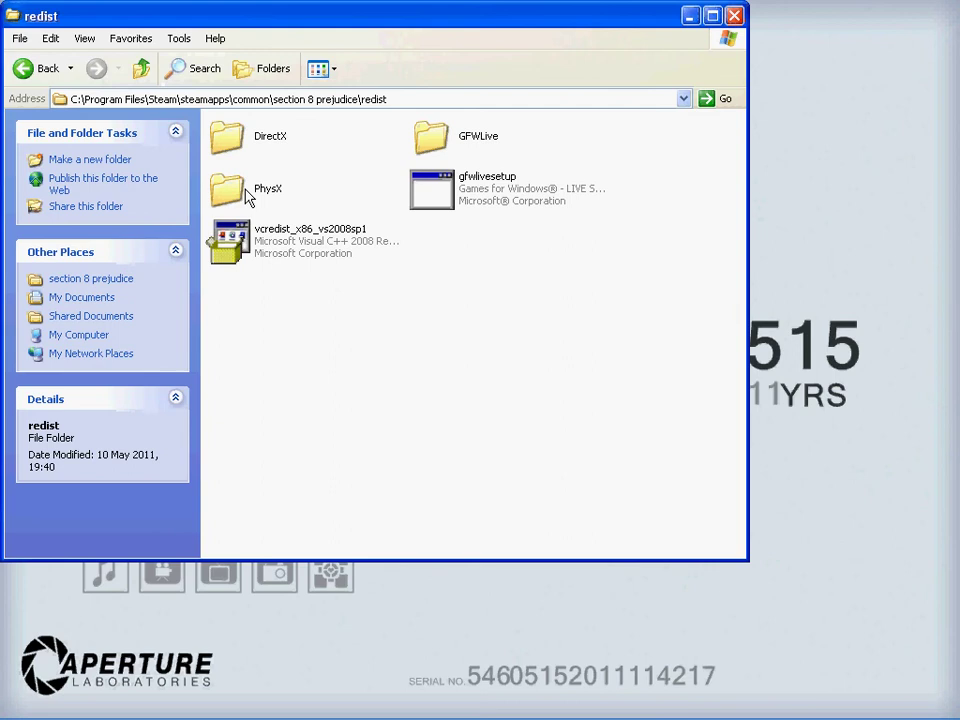
left_click(475, 192)
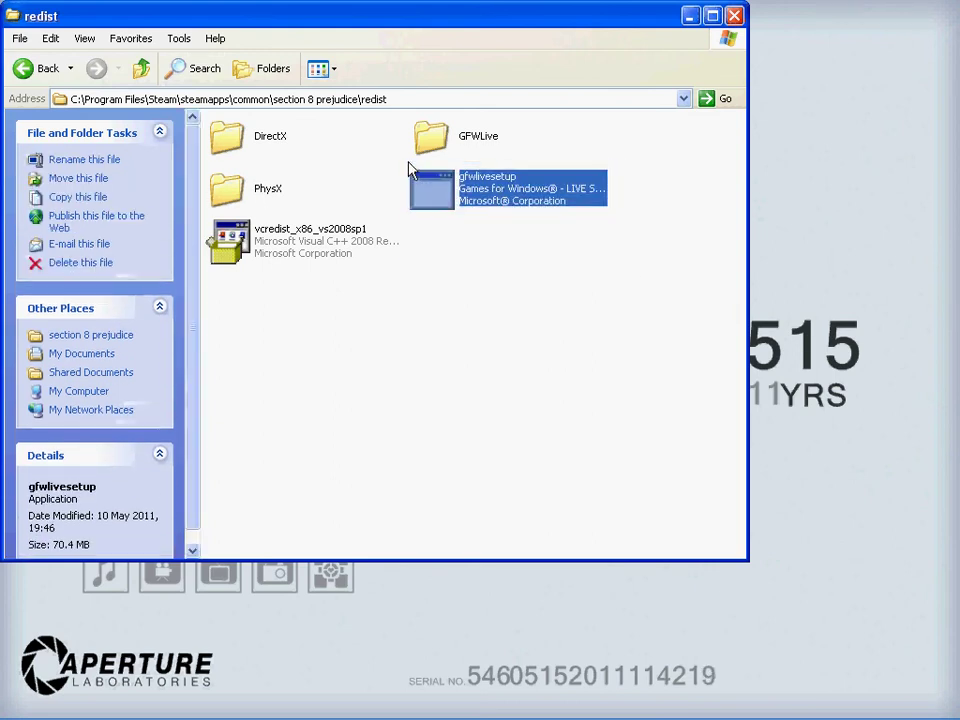
- Go back to the section 8 prejudice folder, reopen its redist subfolder and run the gfwlivesetup application
left_click(141, 68)
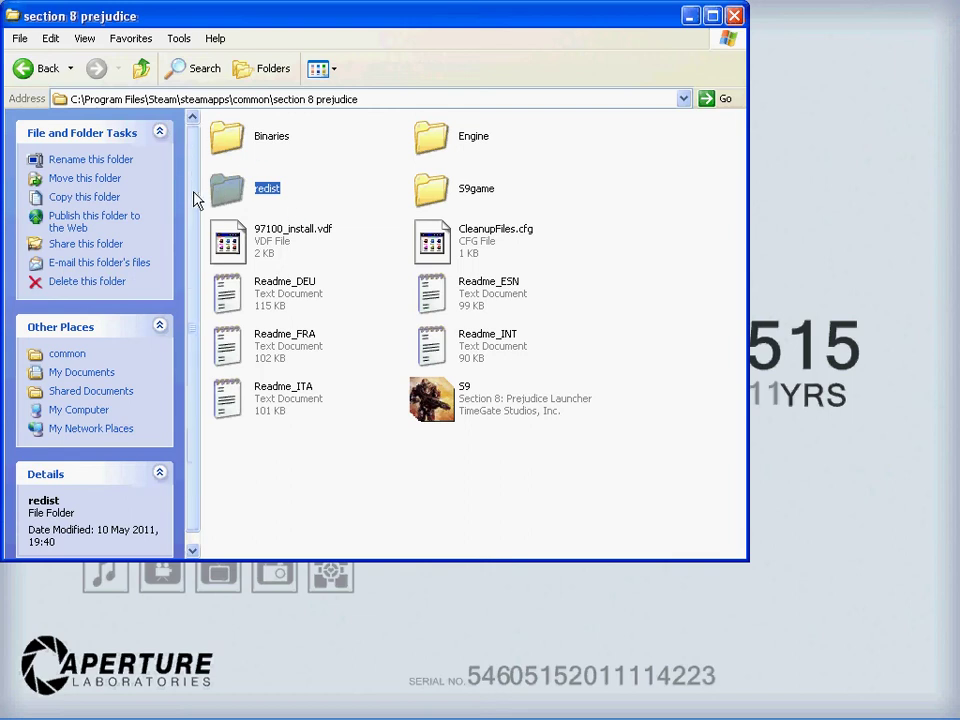
double_click(222, 195)
left_click_drag(560, 276, 400, 172)
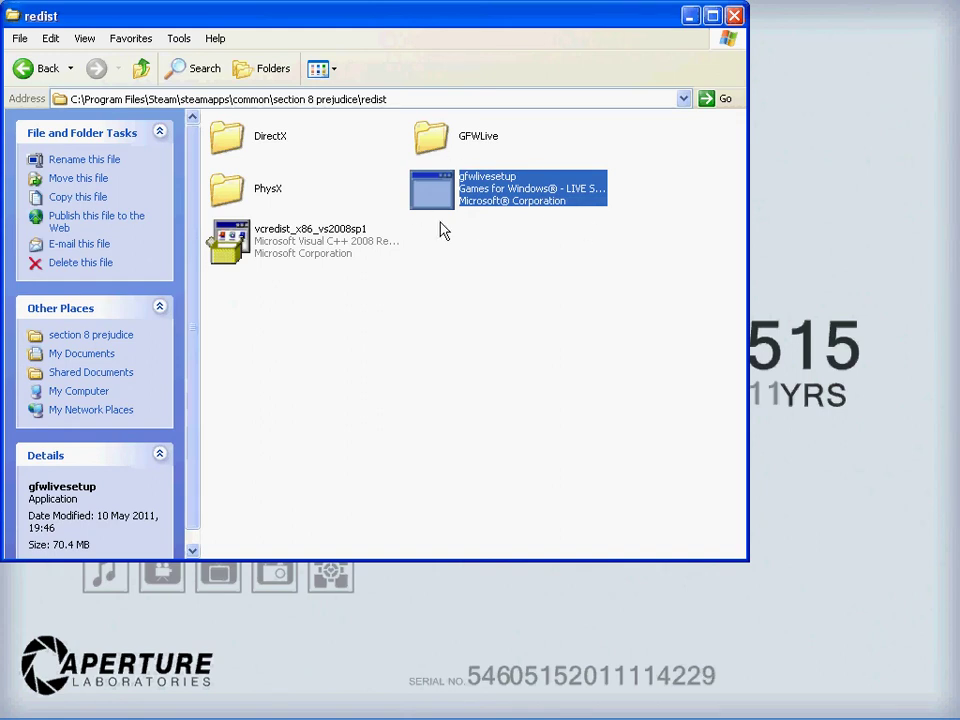
double_click(505, 206)
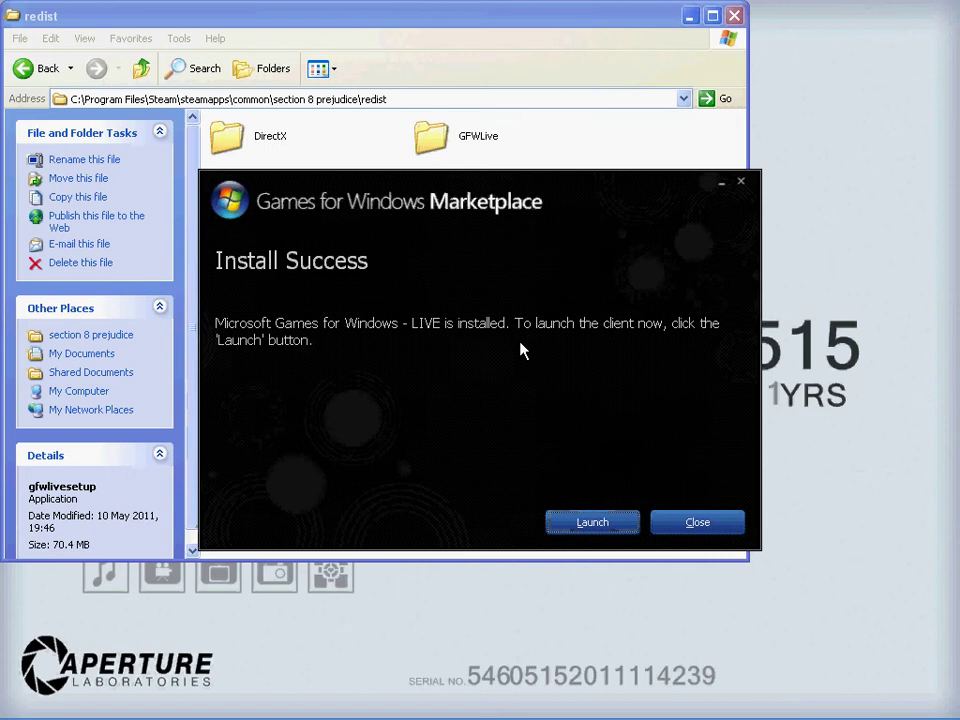
- Launch the Games for Windows Marketplace client from the finished installer and sign in with the saved Windows Live ID
left_click(628, 522)
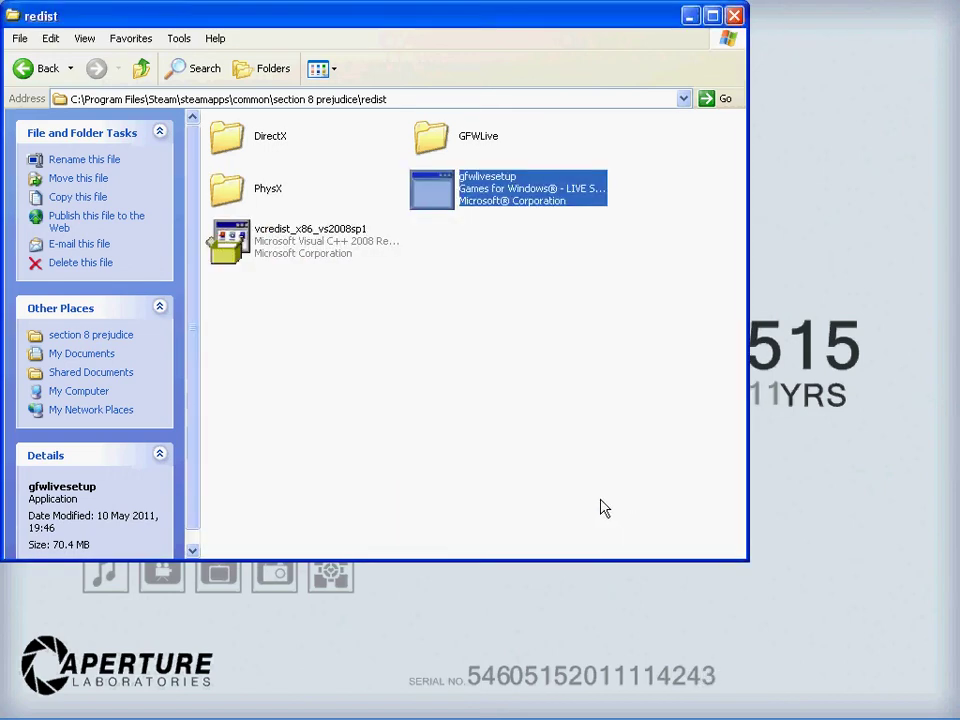
left_click(166, 562)
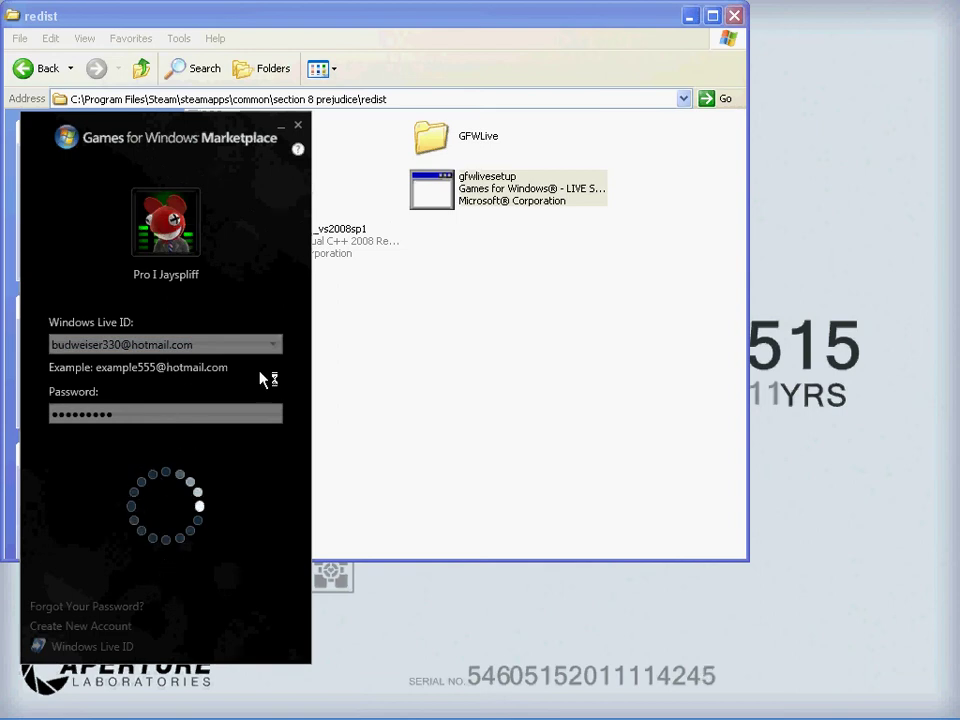
- Close the redist folder window and the Games for Windows Marketplace client
left_click(562, 16)
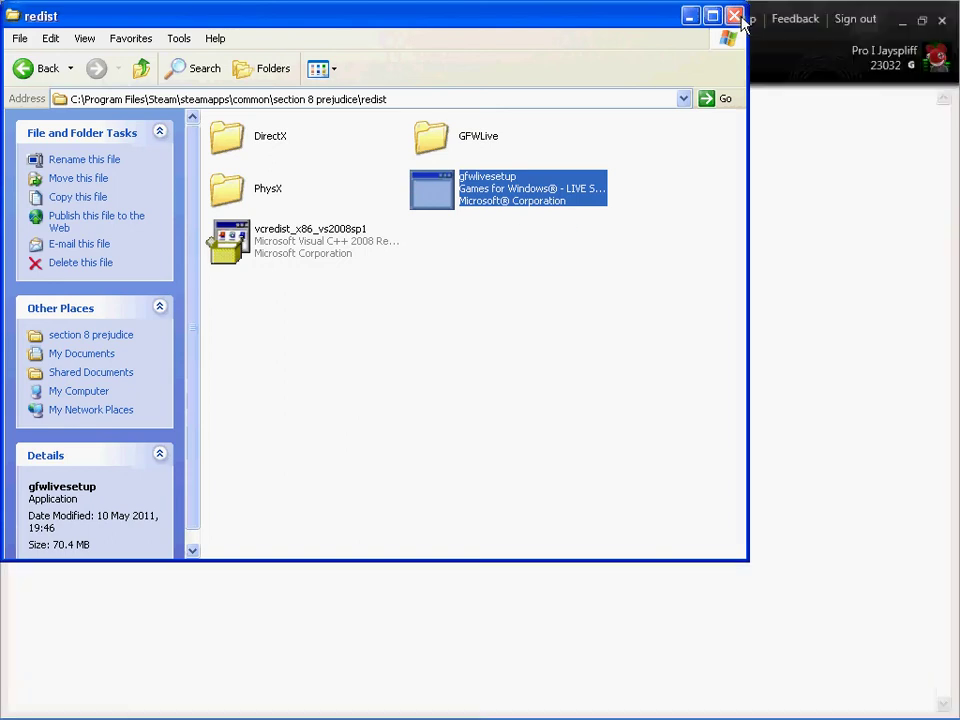
left_click(734, 15)
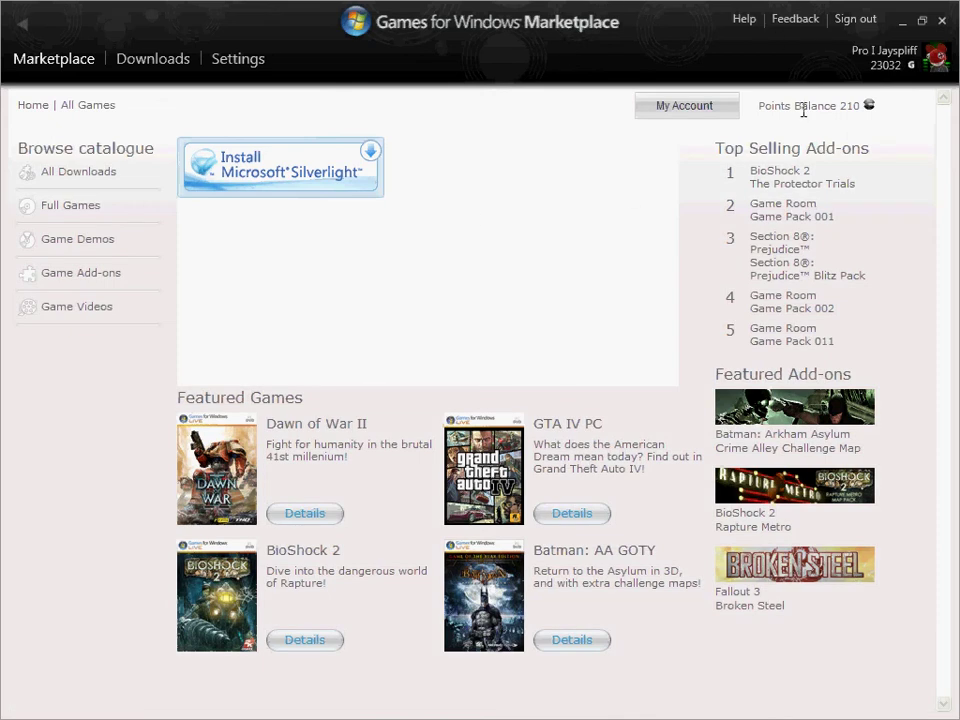
left_click(941, 21)
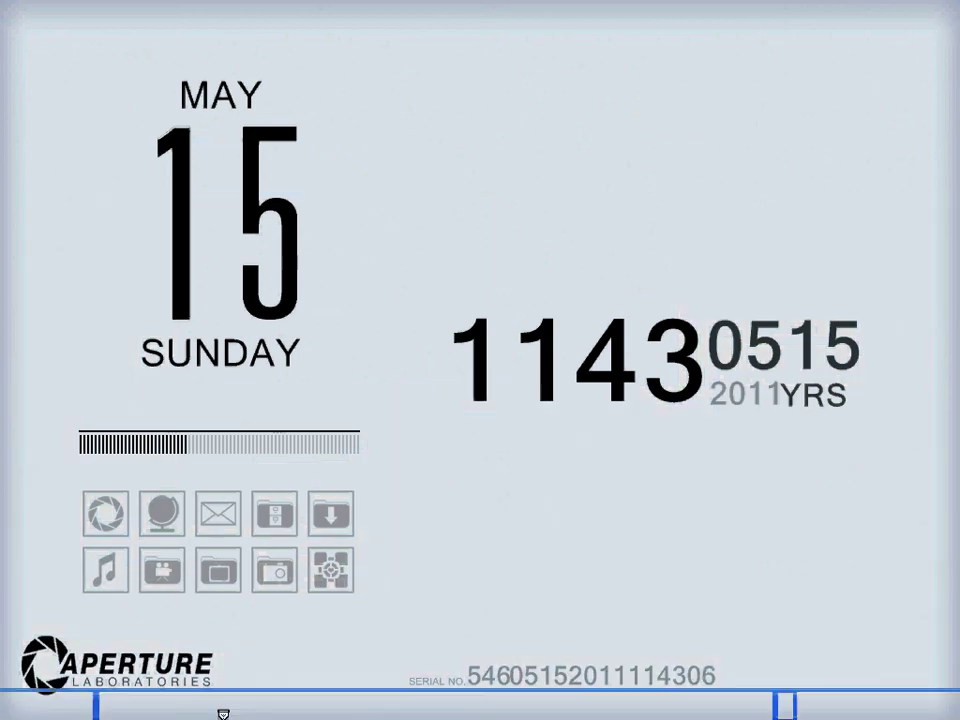
- Switch to Steam, start Section 8: Prejudice from the library, and continue past the title screen to the game's main menu
left_click(440, 706)
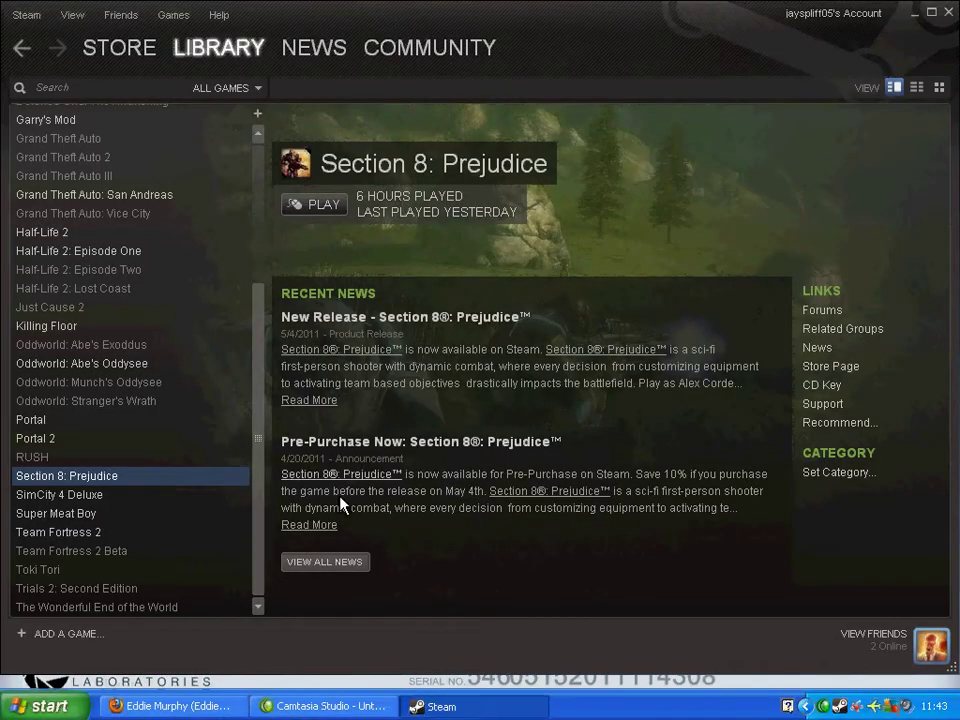
left_click(322, 205)
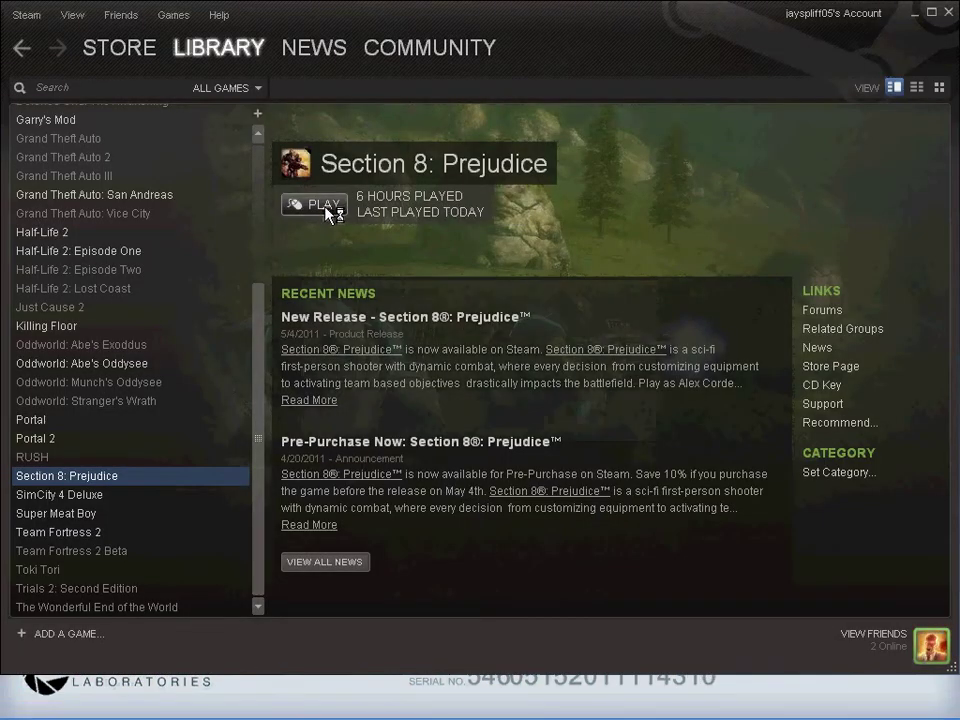
left_click(948, 13)
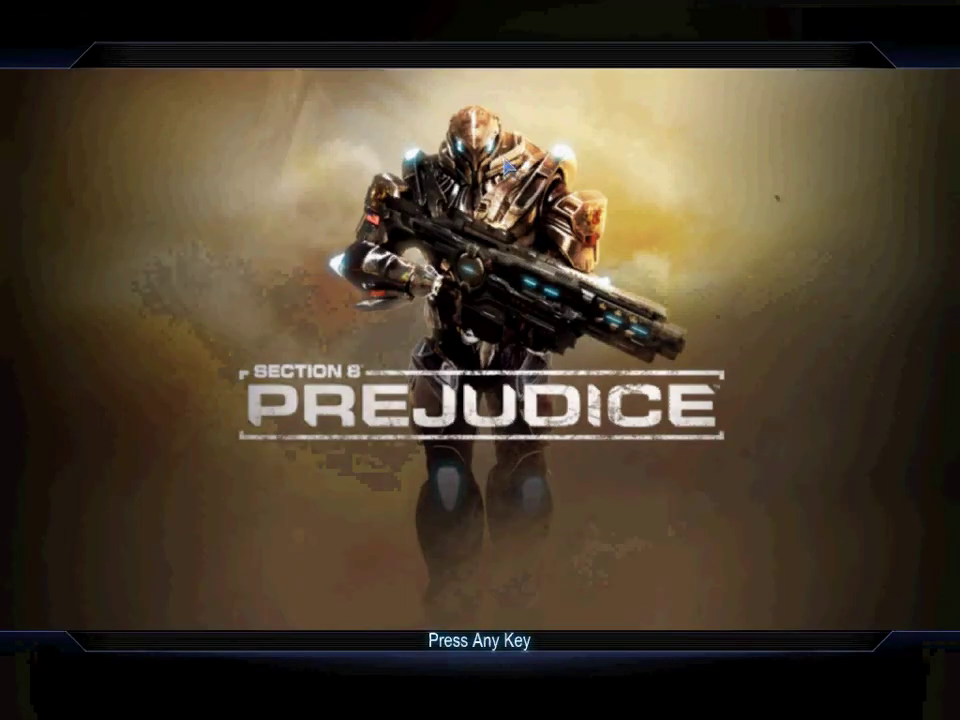
key("Return")
left_click(454, 390)
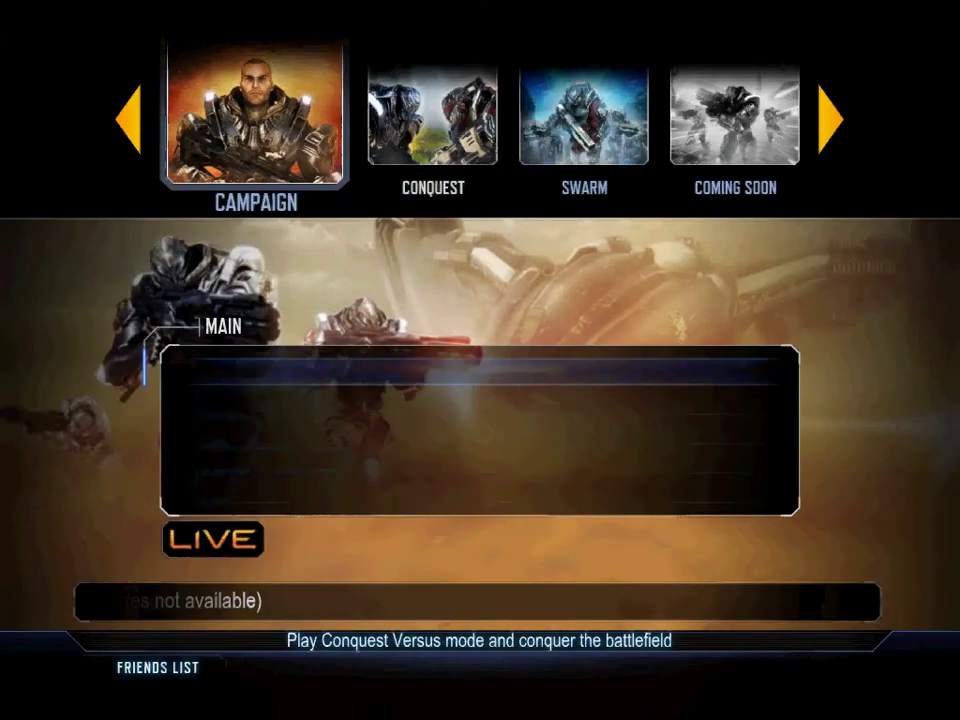